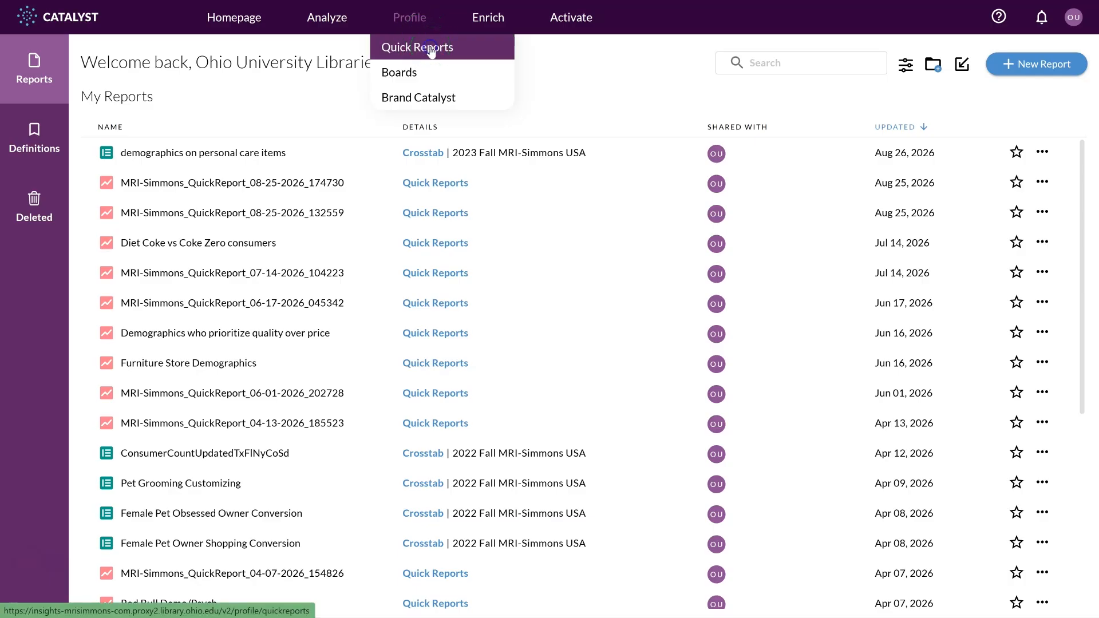
Start a new Quick Report in Composer and add the Blusher (Women) brand consumer answer for Estée Lauder to the workspace.
click(431, 51)
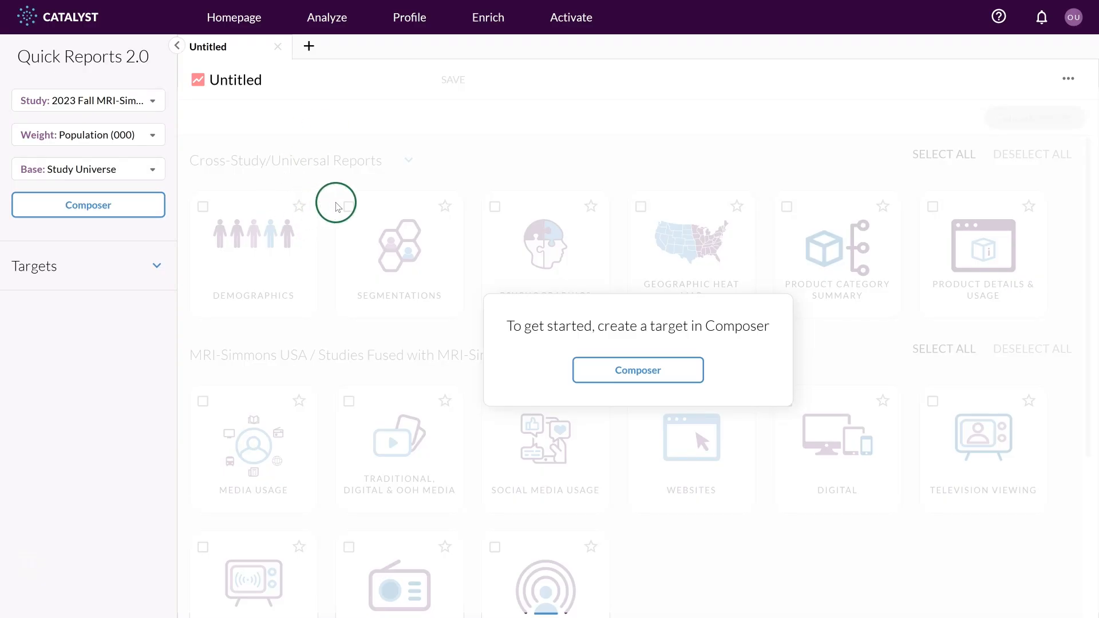
click(631, 366)
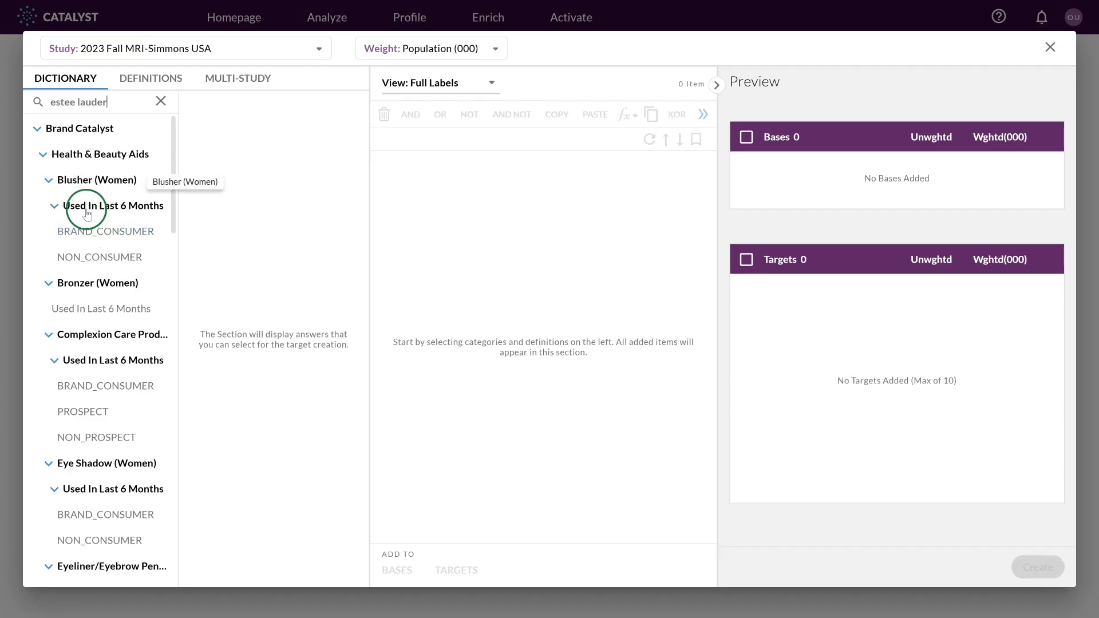
click(107, 233)
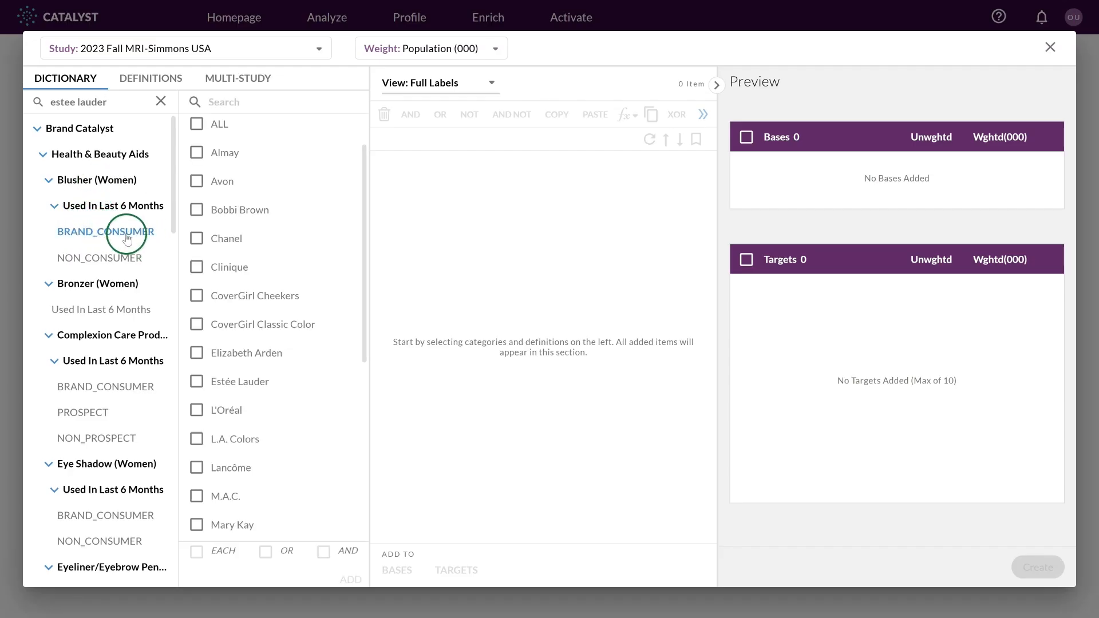
click(198, 384)
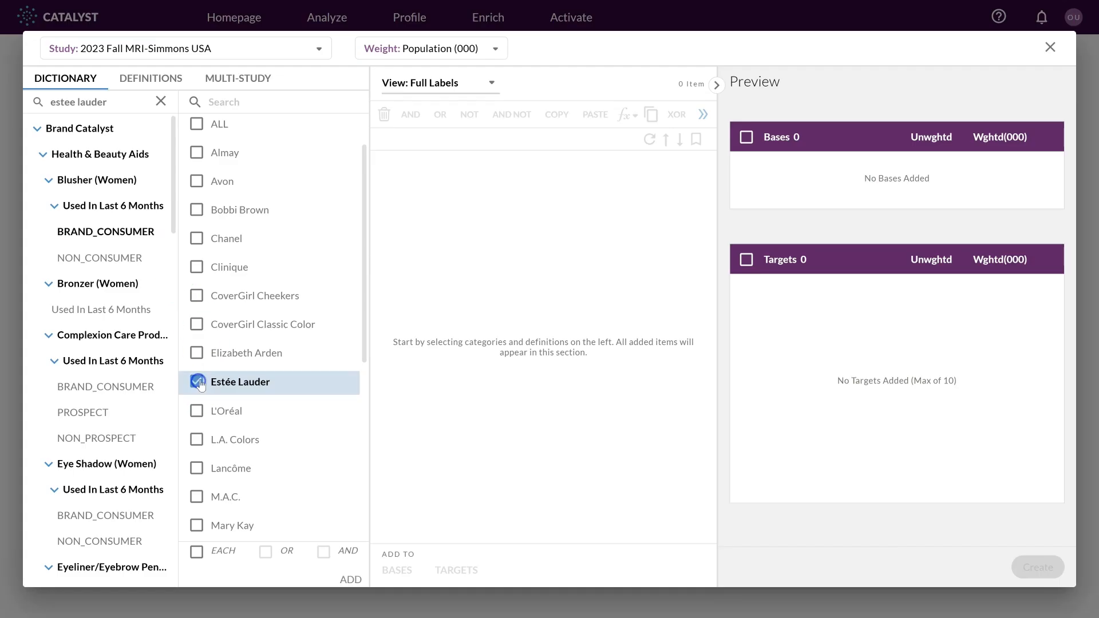
click(350, 580)
Add the Estée Lauder blusher consumer definition to the targets.
click(473, 179)
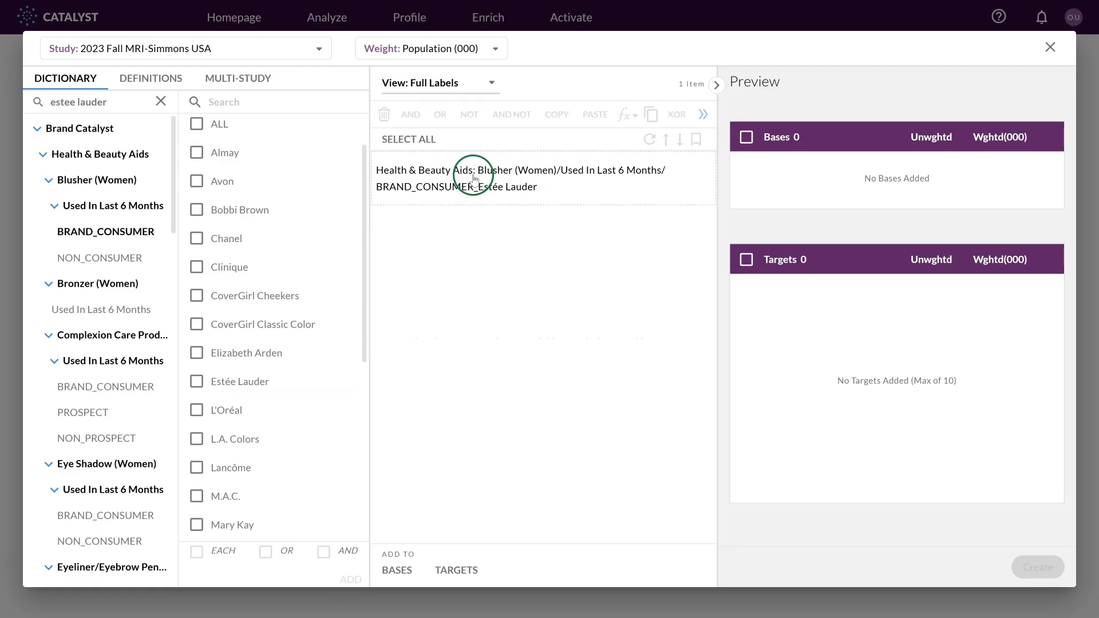
drag(473, 179, 859, 336)
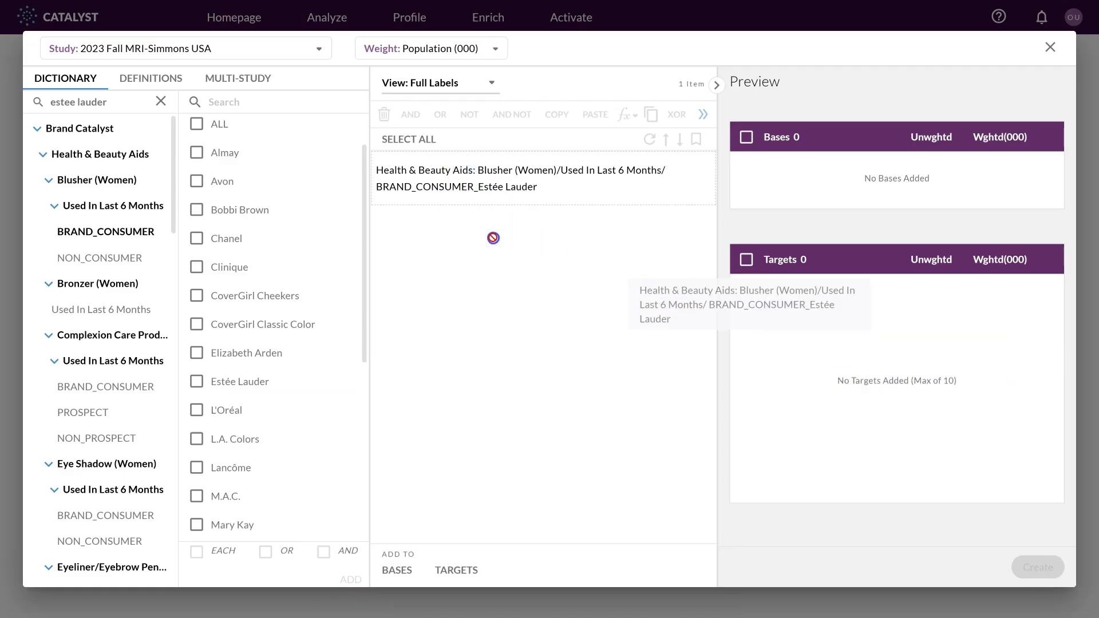
click(525, 182)
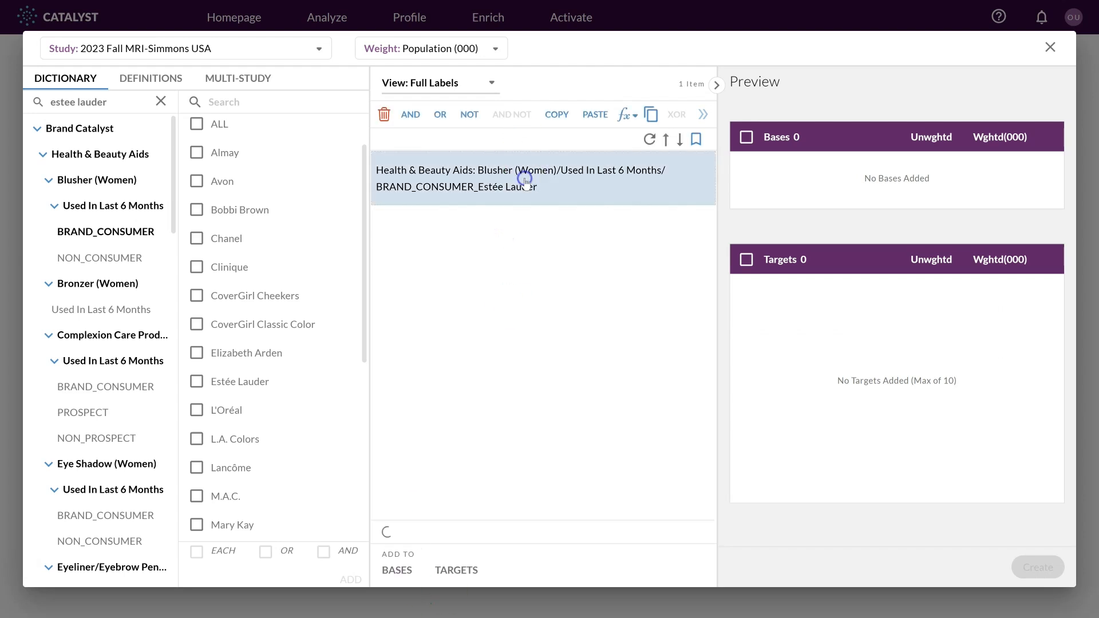
click(456, 571)
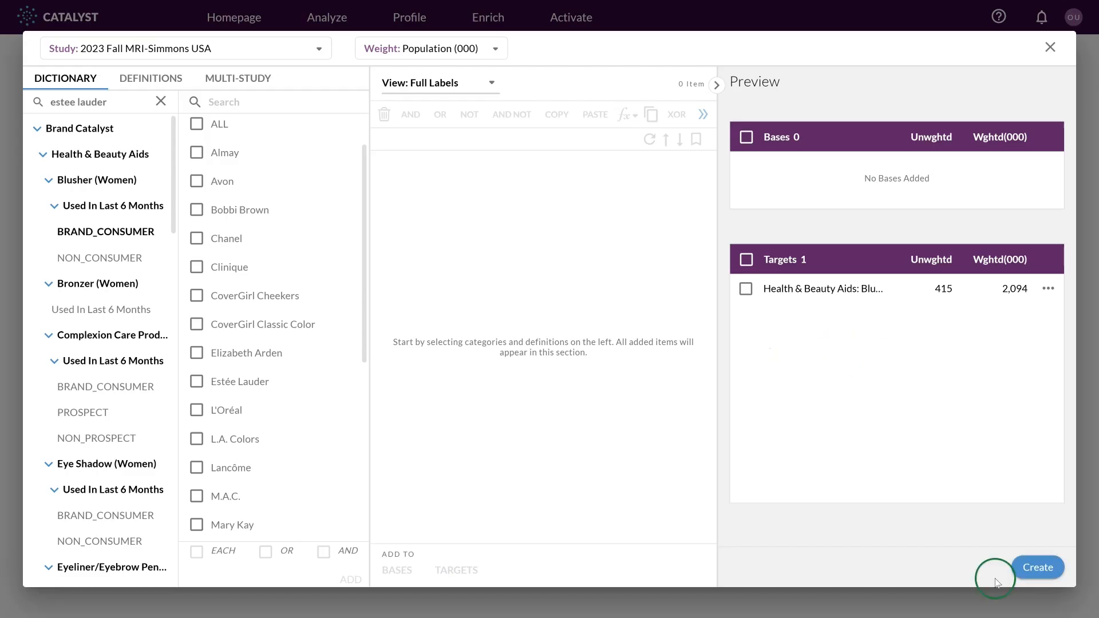
click(1045, 569)
Clear the search and open Health & Beauty Aids > Cologne For Men > Amount Spent In Total For Self in last 12 months.
click(161, 101)
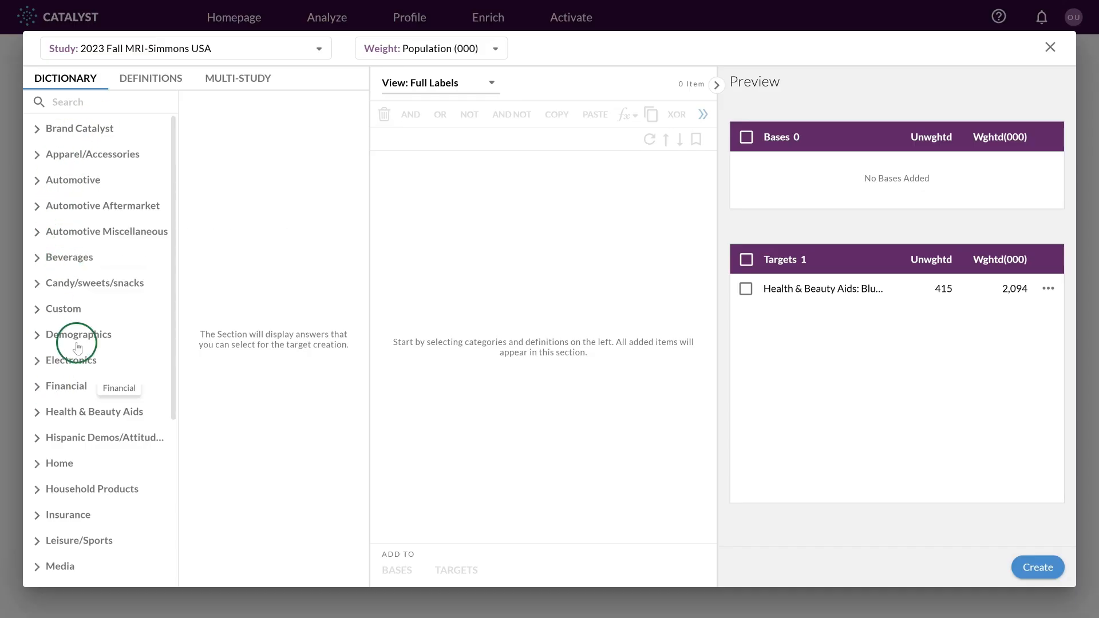
scroll(88, 246, down, 1)
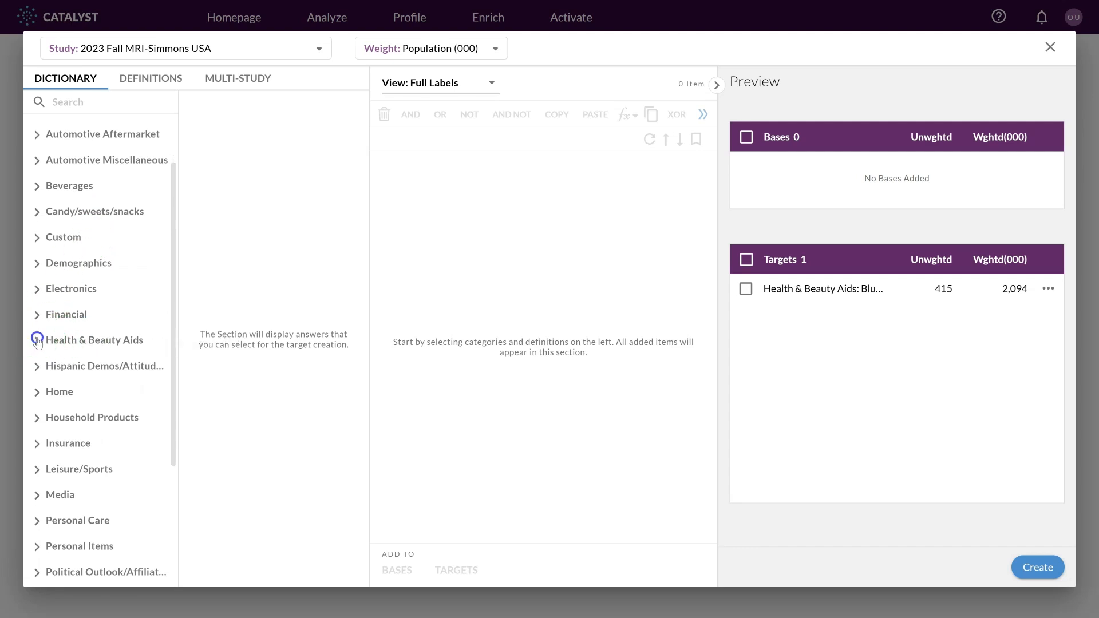
click(40, 344)
scroll(79, 279, down, 3)
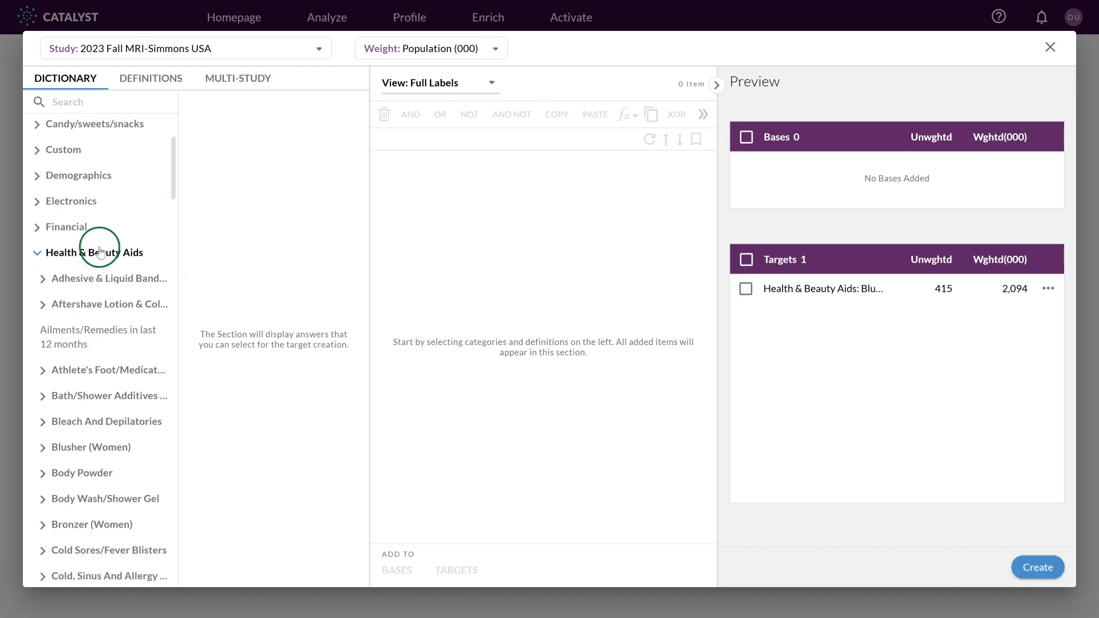
scroll(100, 253, down, 2)
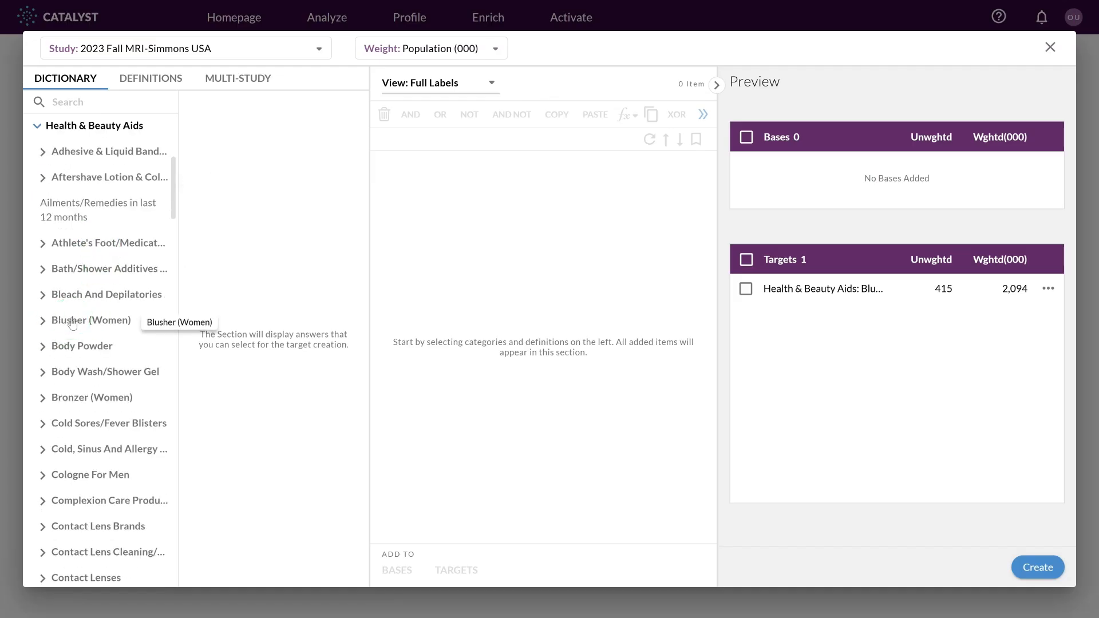
scroll(73, 324, down, 3)
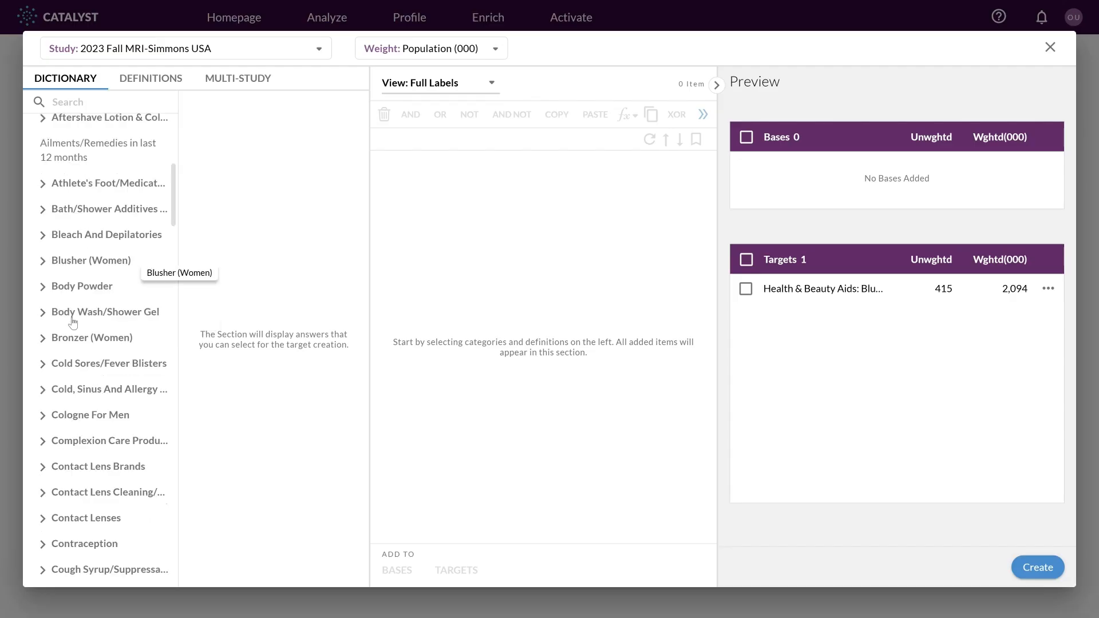
click(87, 318)
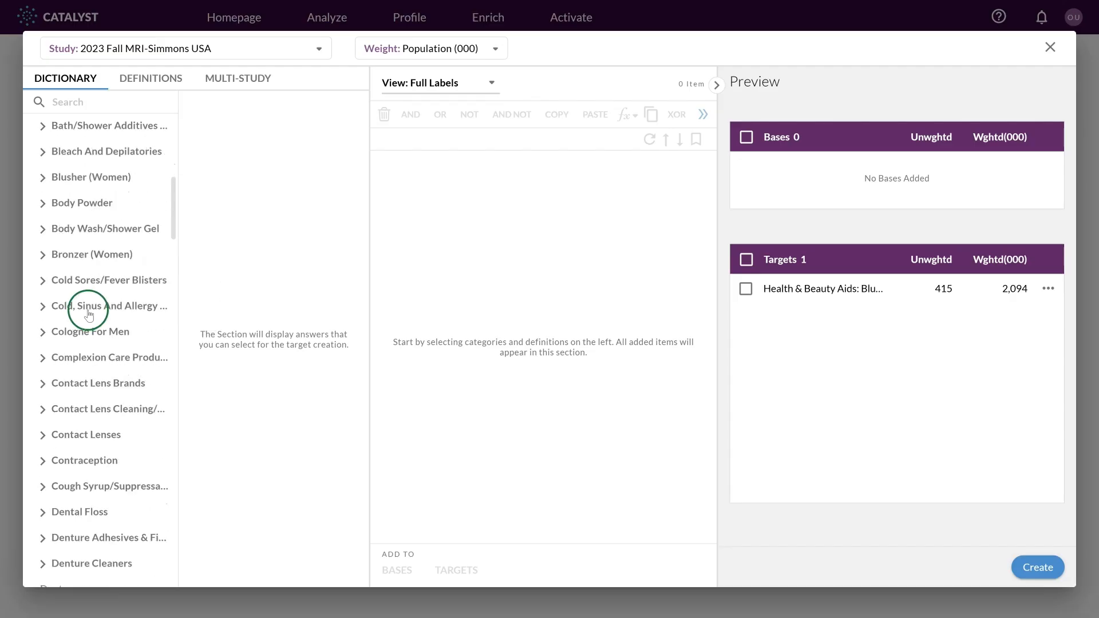
click(43, 333)
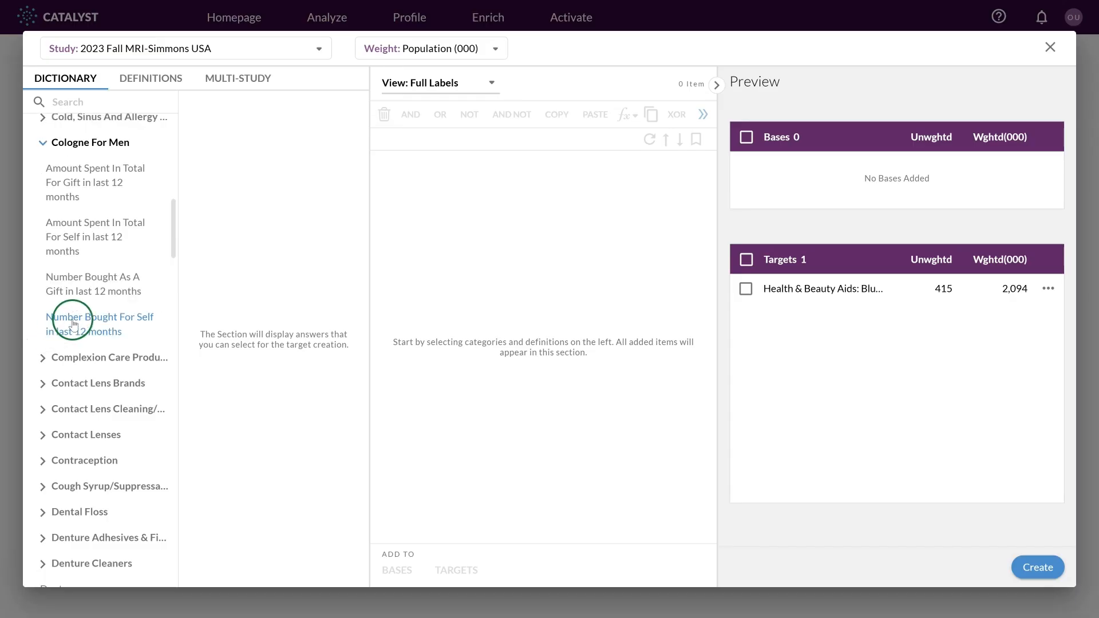
click(77, 231)
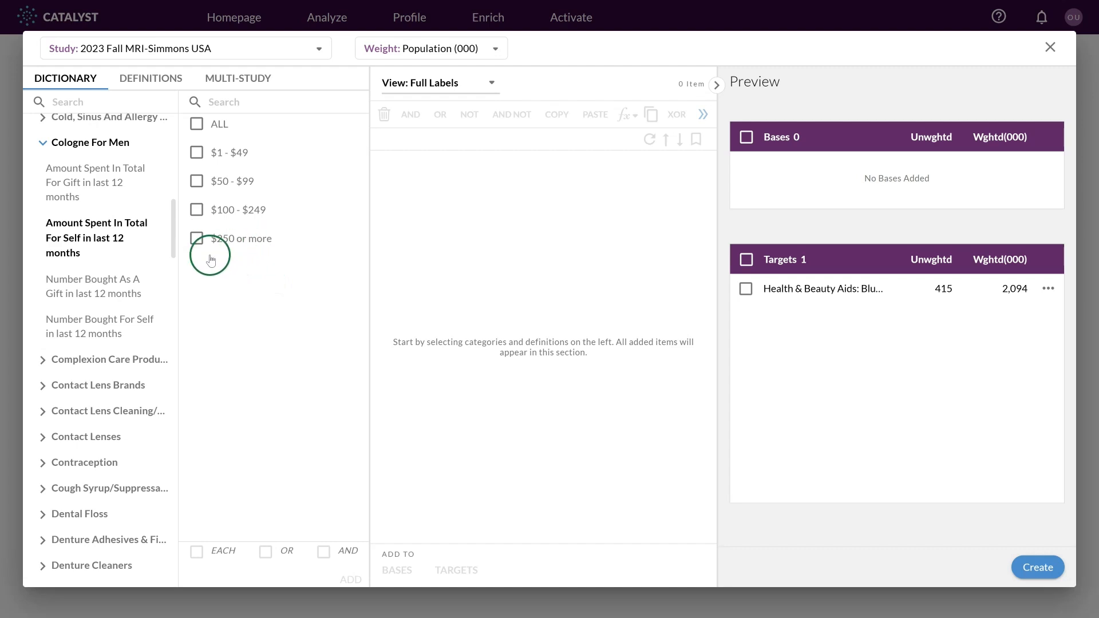
Add the $250 or more cologne spend answer as a second target and create the targets.
click(197, 239)
drag(212, 248, 458, 224)
drag(447, 174, 821, 336)
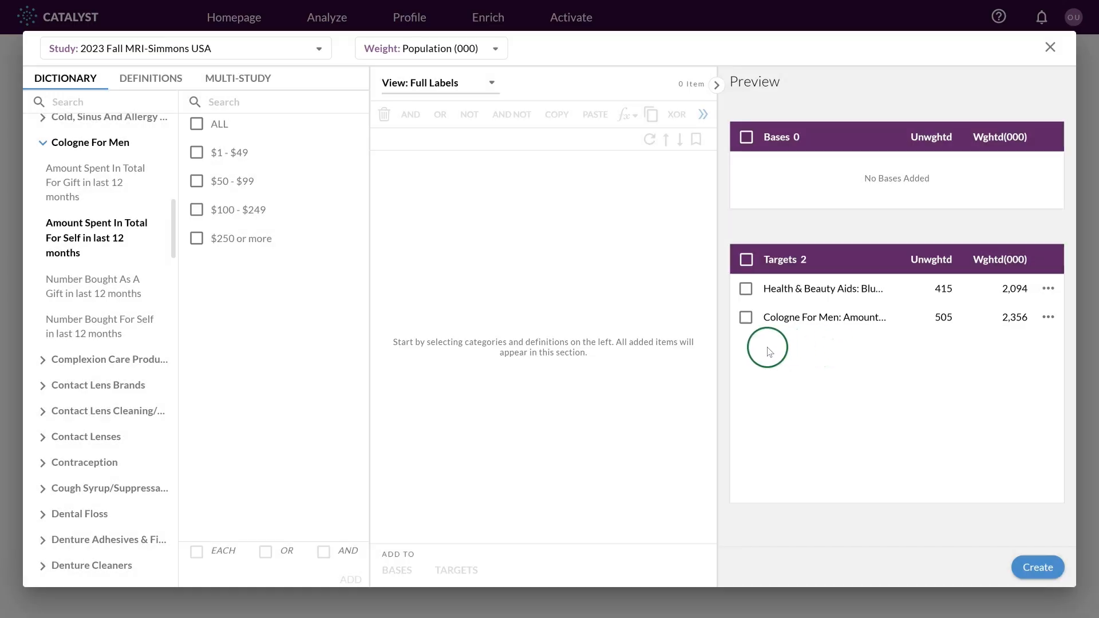
click(1040, 564)
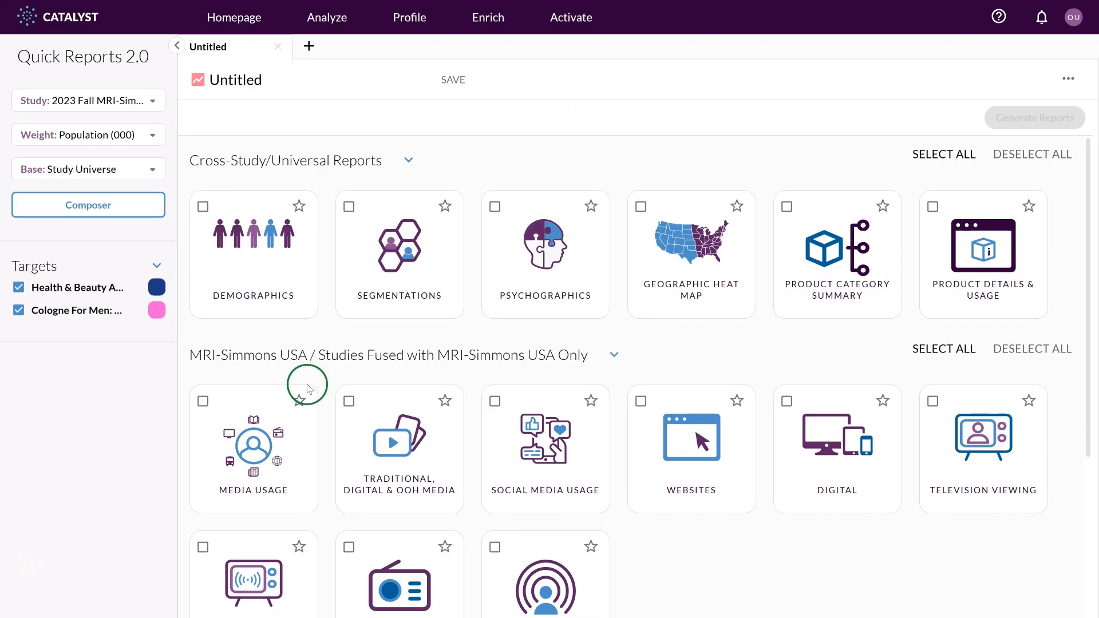
Select the Demographics and Psychographics report types.
click(202, 207)
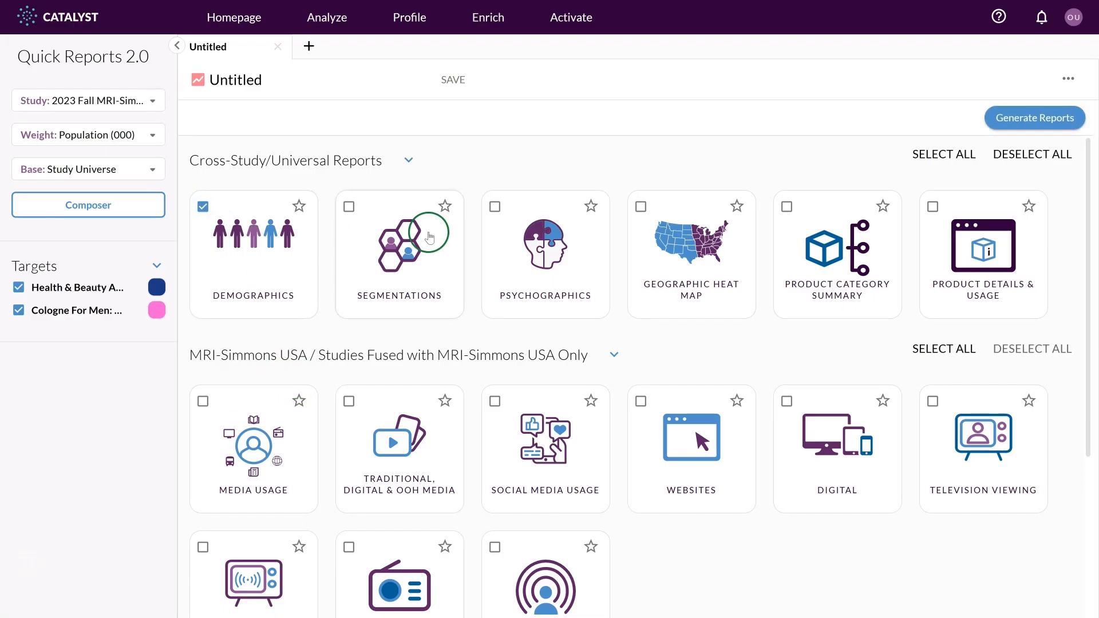
click(494, 207)
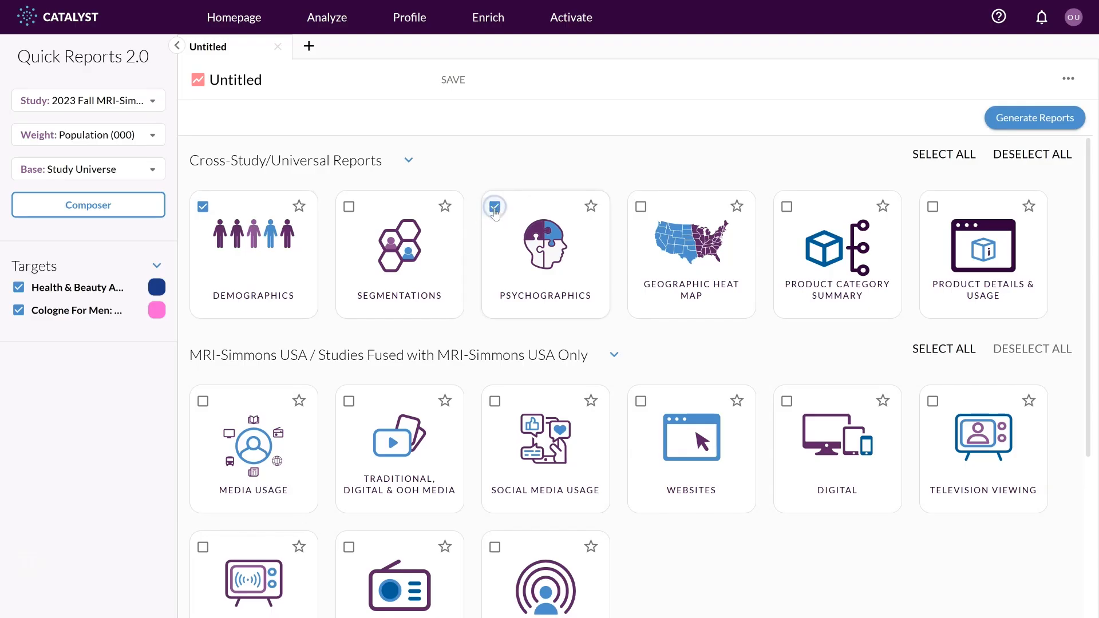
Change the target colours: Cologne For Men to teal and the Estée Lauder blusher target to purple.
click(157, 311)
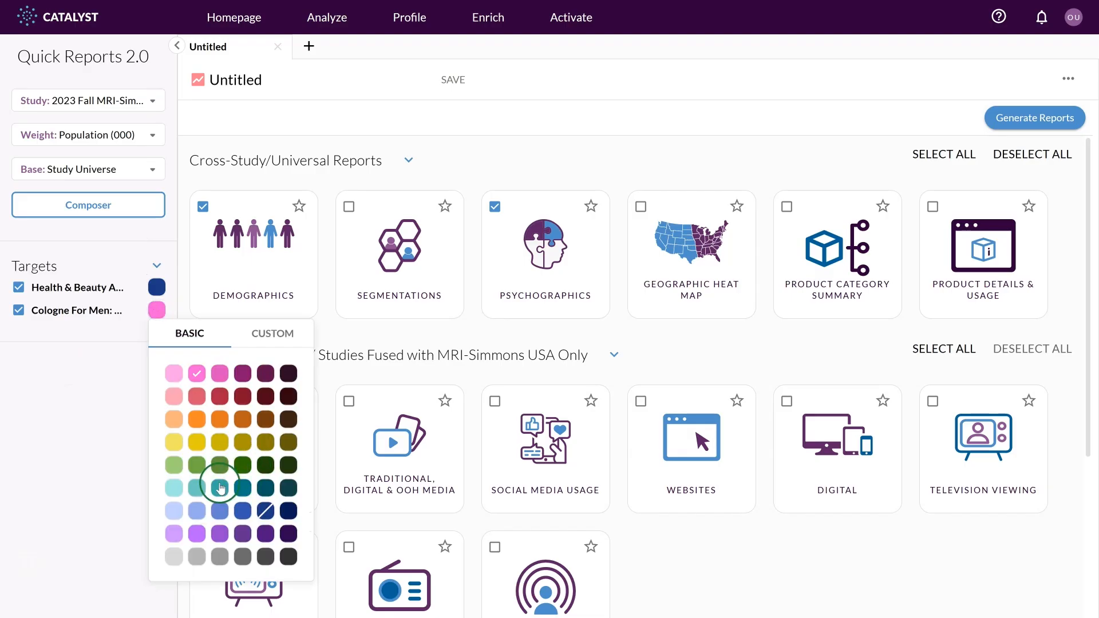
click(220, 487)
click(158, 288)
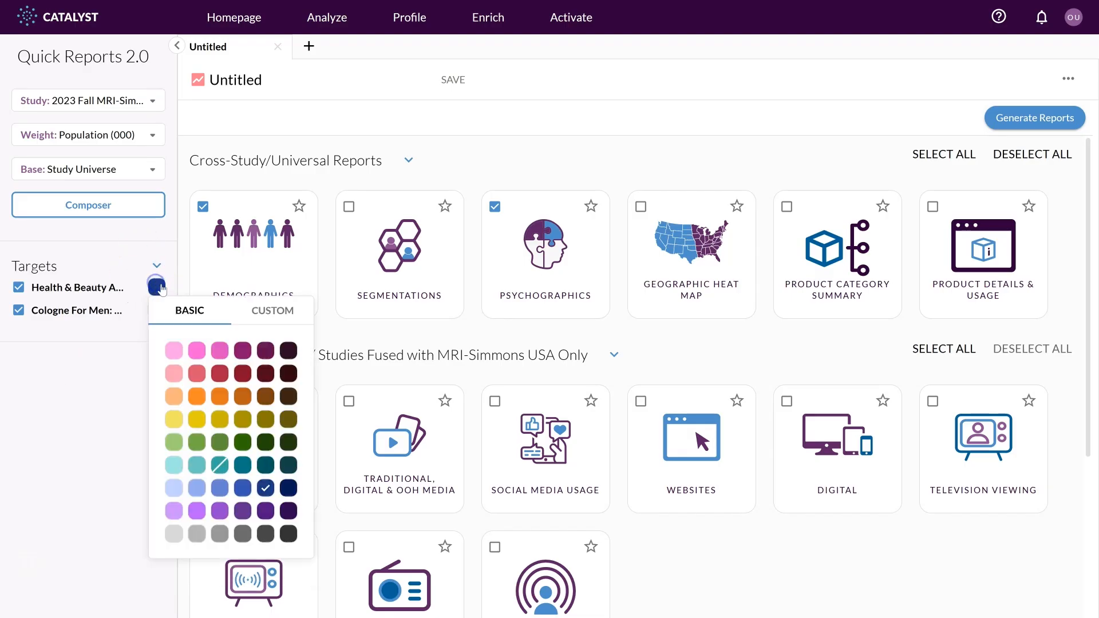
click(196, 511)
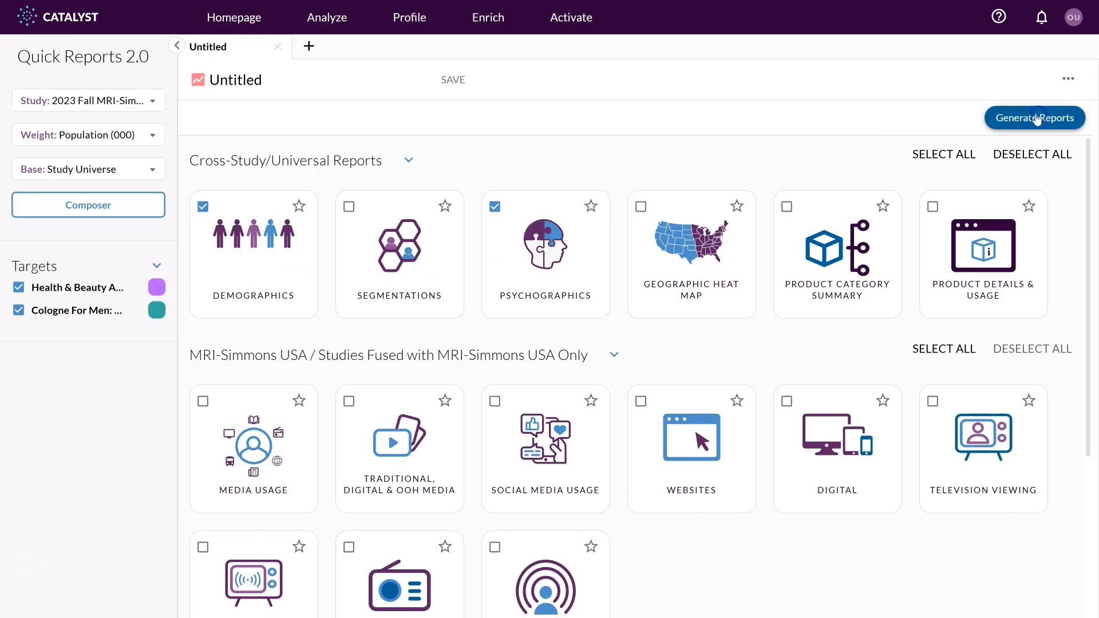
Generate the reports, choosing Fashion & Style Attitudes as the psychographics category.
click(1037, 118)
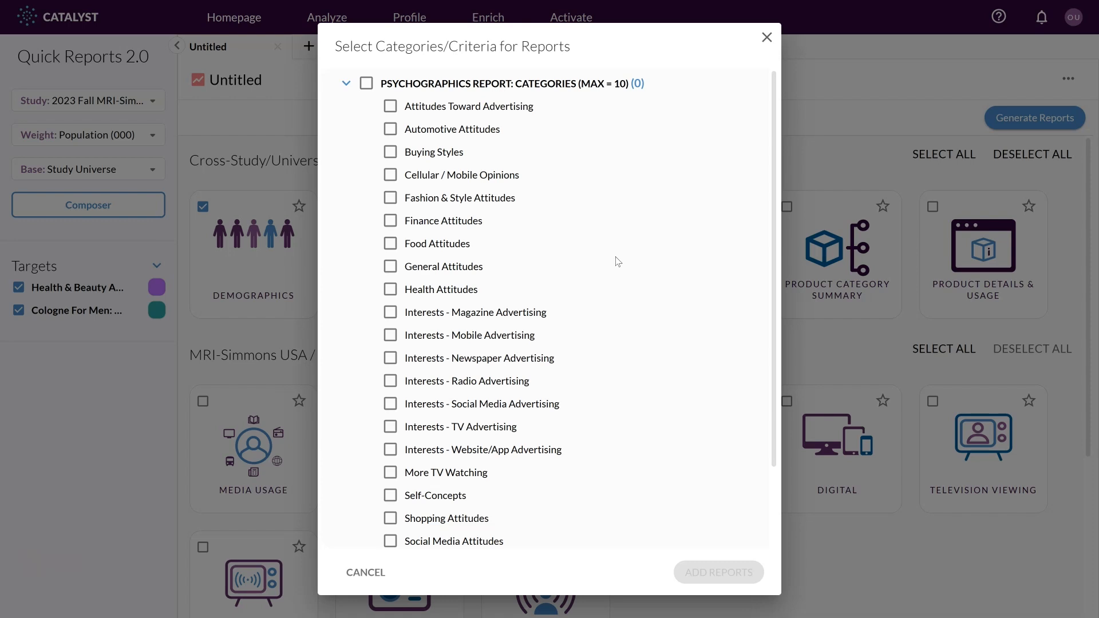
click(390, 198)
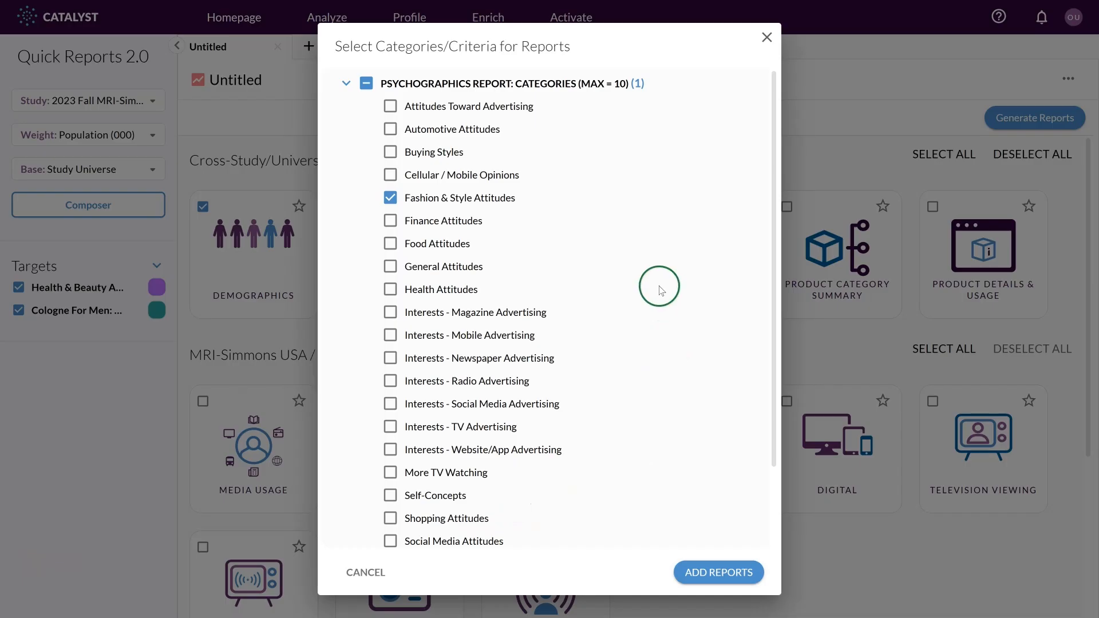
scroll(661, 290, down, 3)
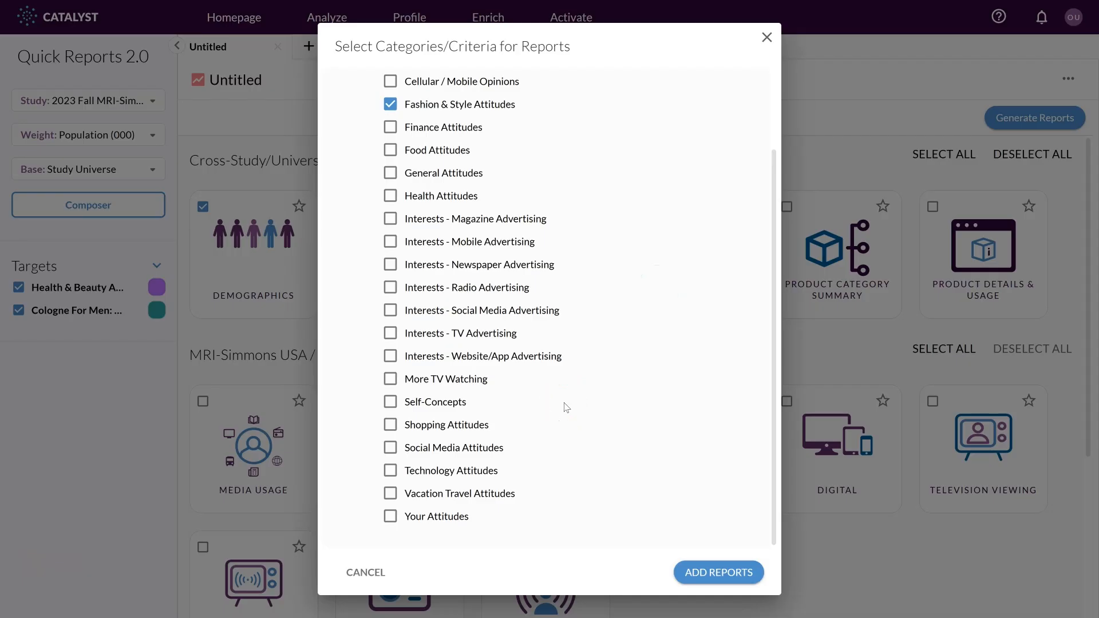
click(715, 573)
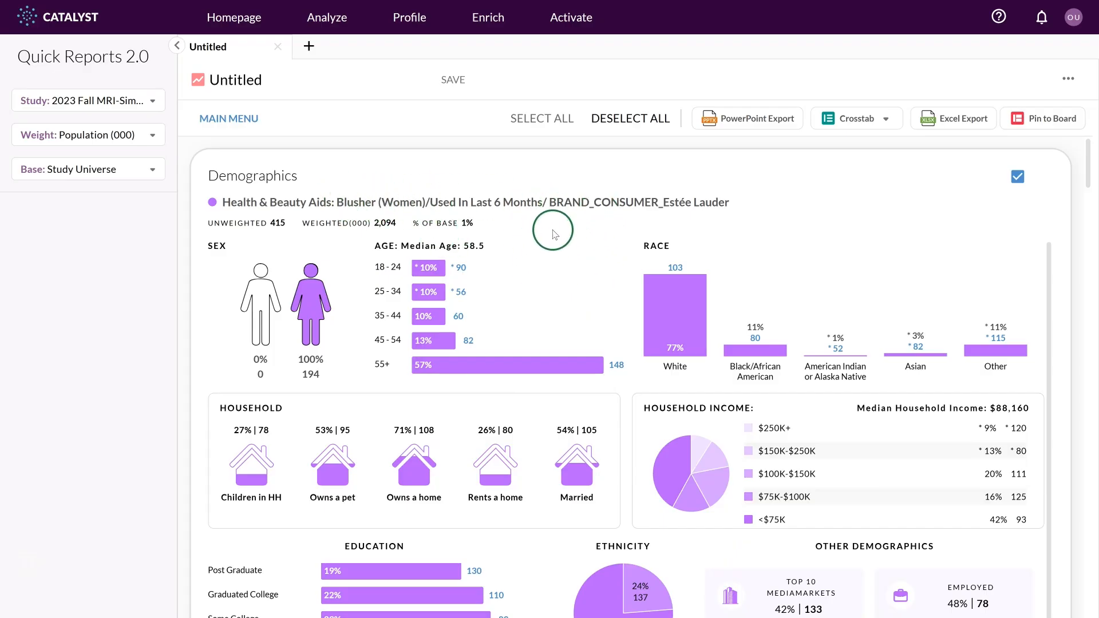
Examine the Estée Lauder blusher target's Demographics charts and their chart settings.
scroll(550, 241, down, 1)
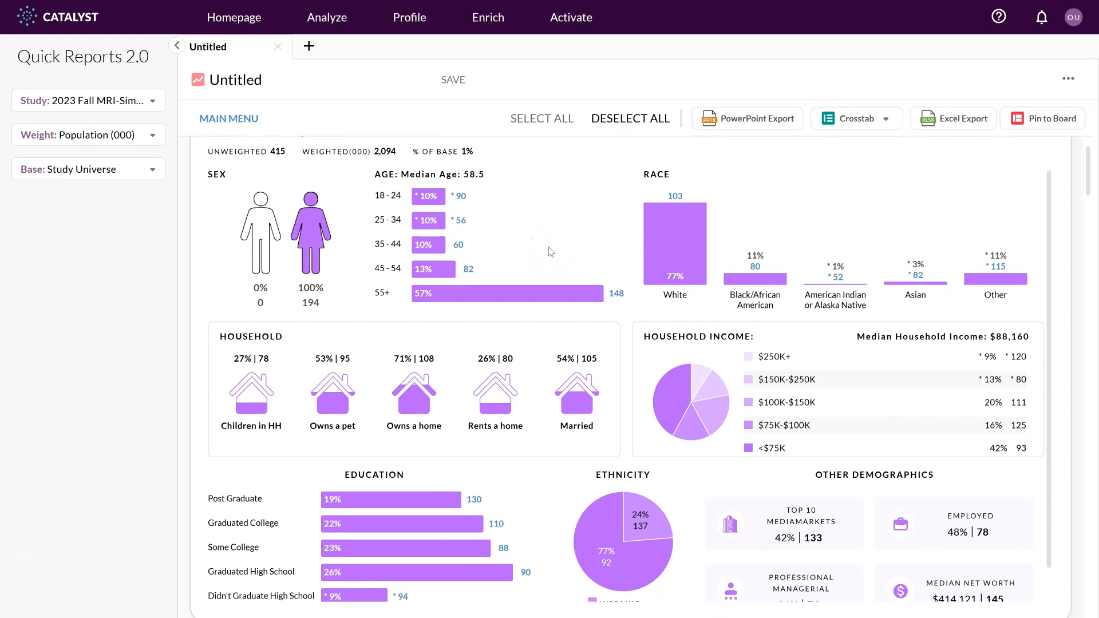
scroll(549, 246, up, 1)
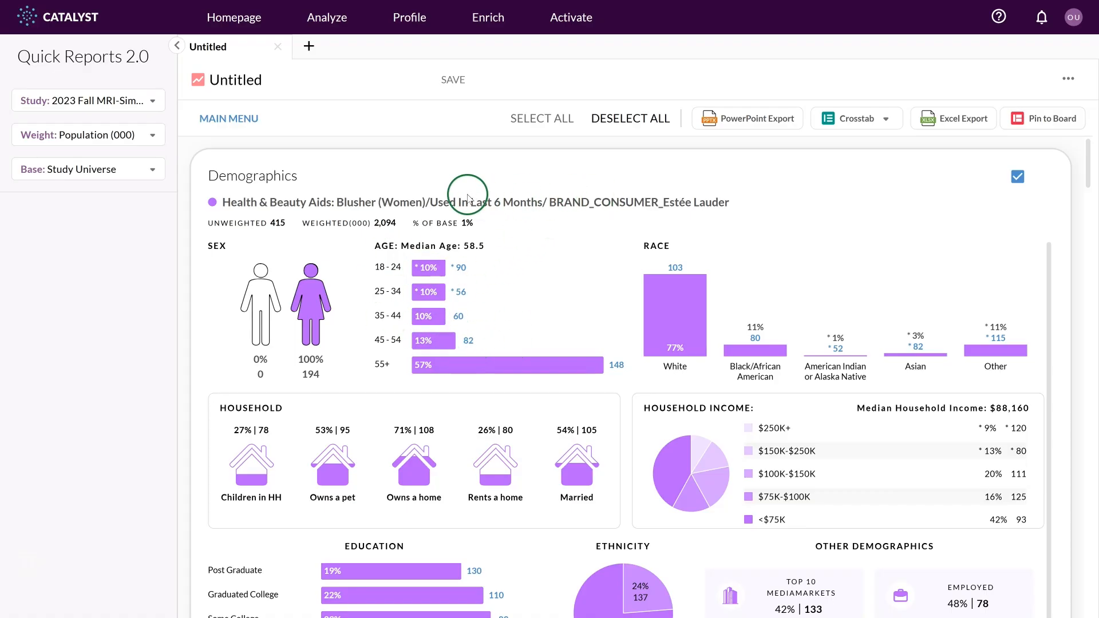
drag(431, 202, 676, 202)
click(572, 268)
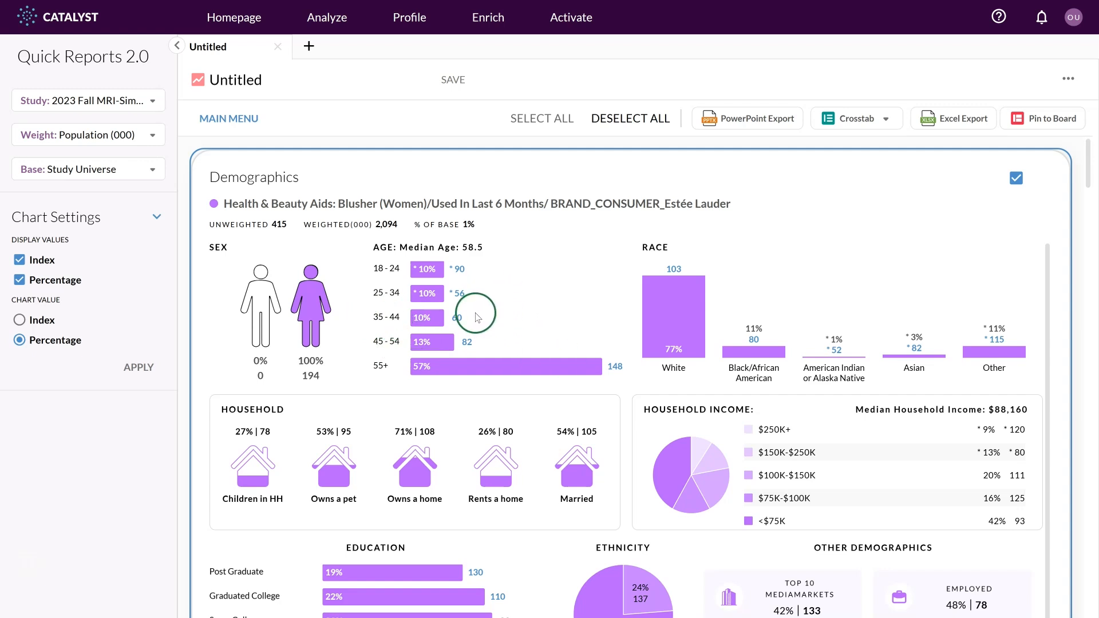
drag(628, 369, 613, 367)
click(600, 316)
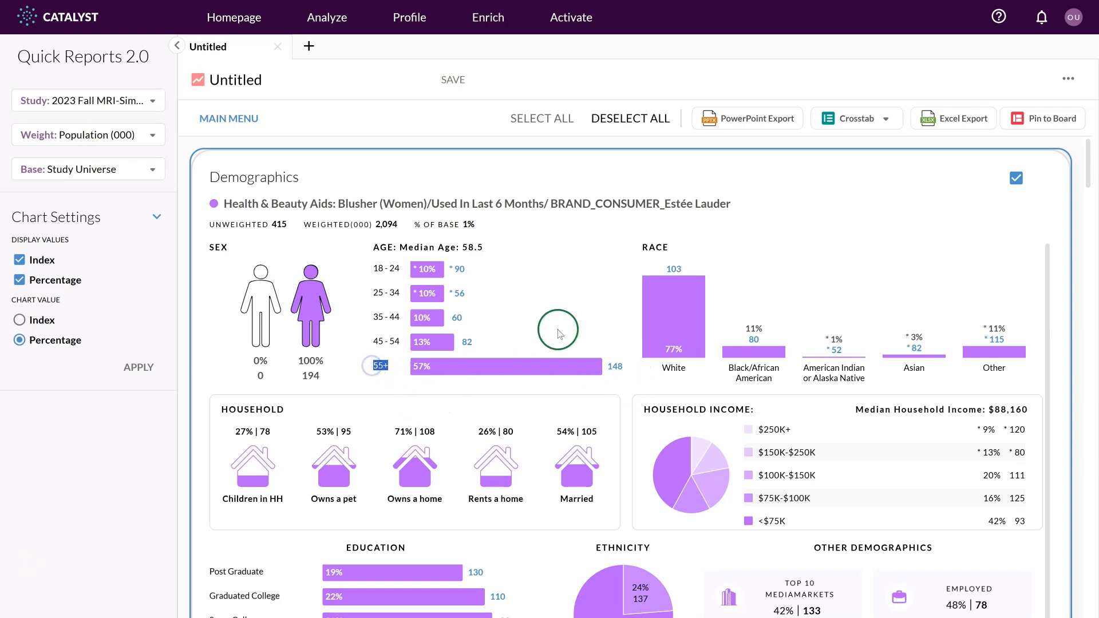
click(581, 290)
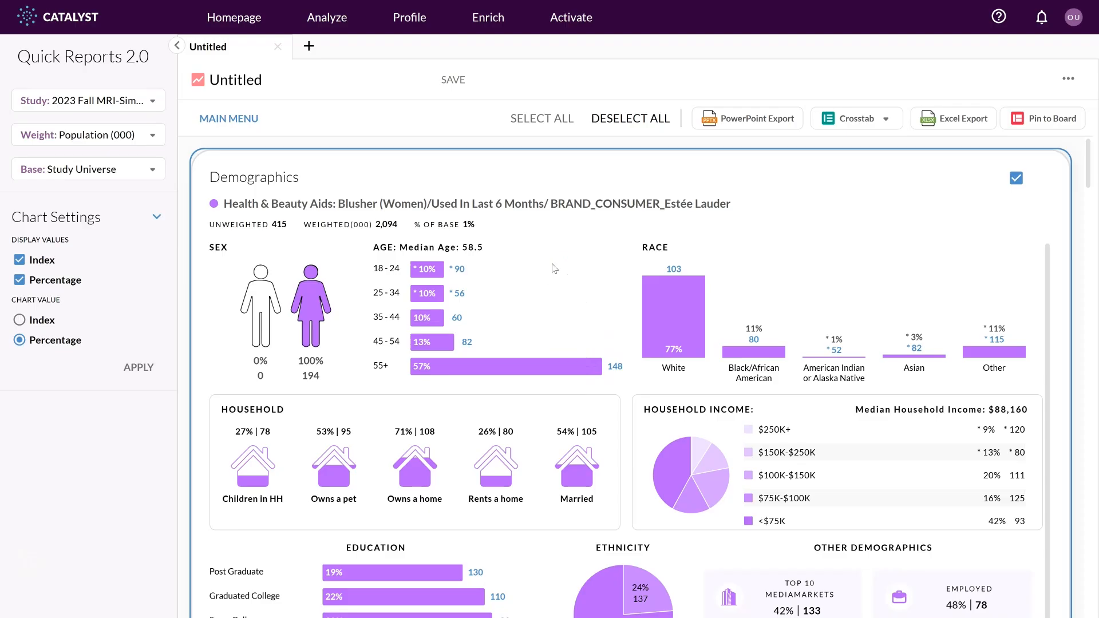
Scroll through the Demographics report down to the Cologne For Men target's charts.
scroll(577, 256, down, 1)
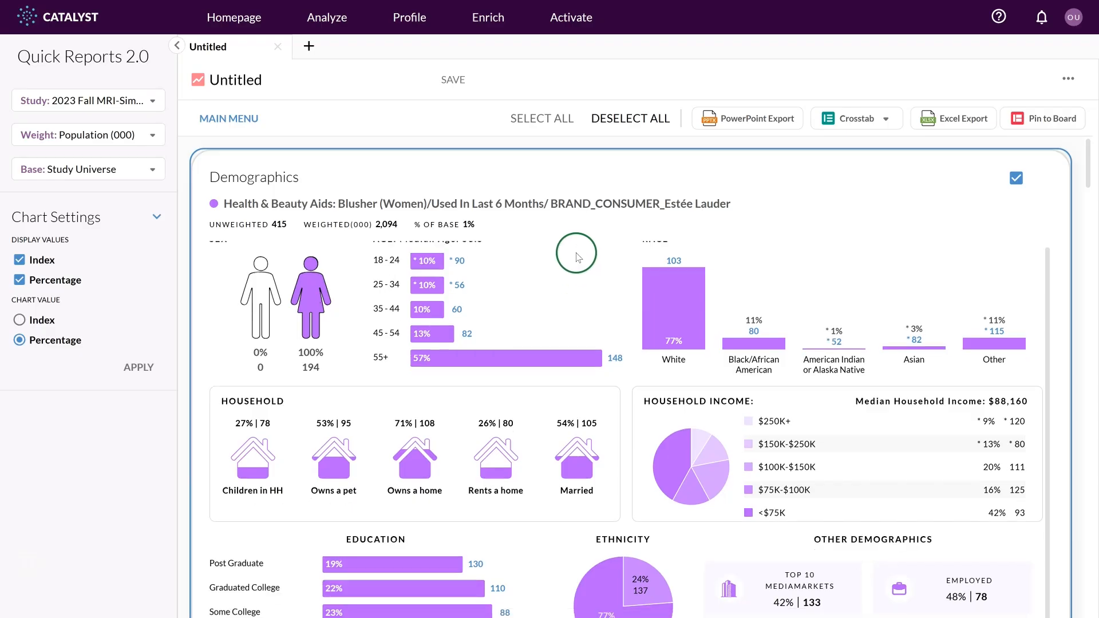
scroll(576, 252, down, 2)
scroll(586, 380, down, 5)
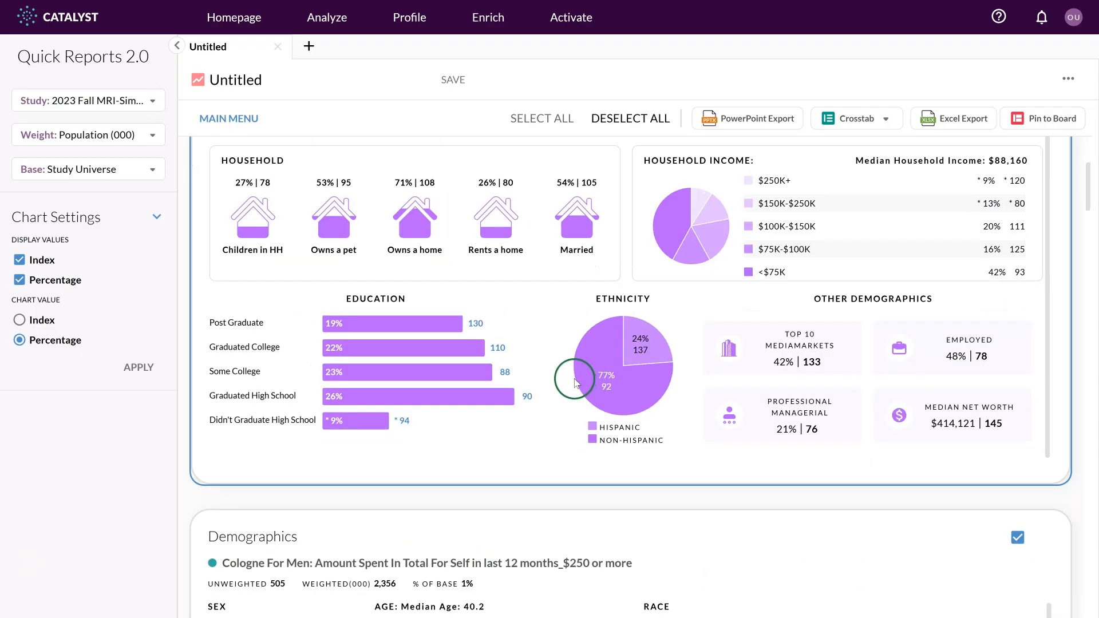
scroll(575, 383, down, 4)
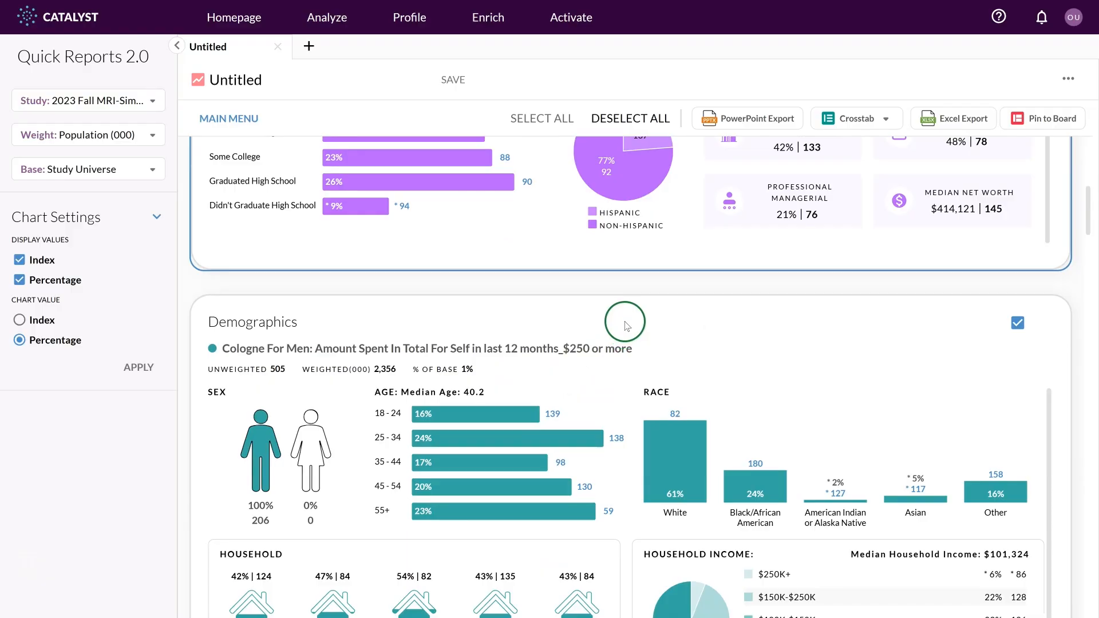
Examine the Cologne For Men target's Demographics charts, covering sex, age, race, household, income and education.
scroll(618, 322, down, 3)
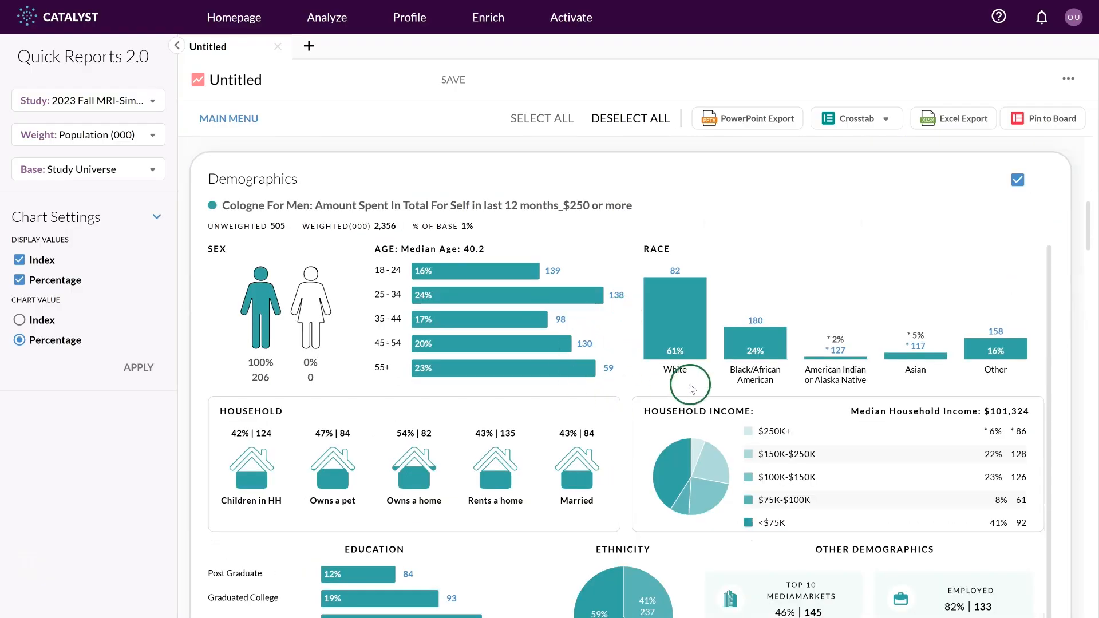
drag(598, 304, 377, 295)
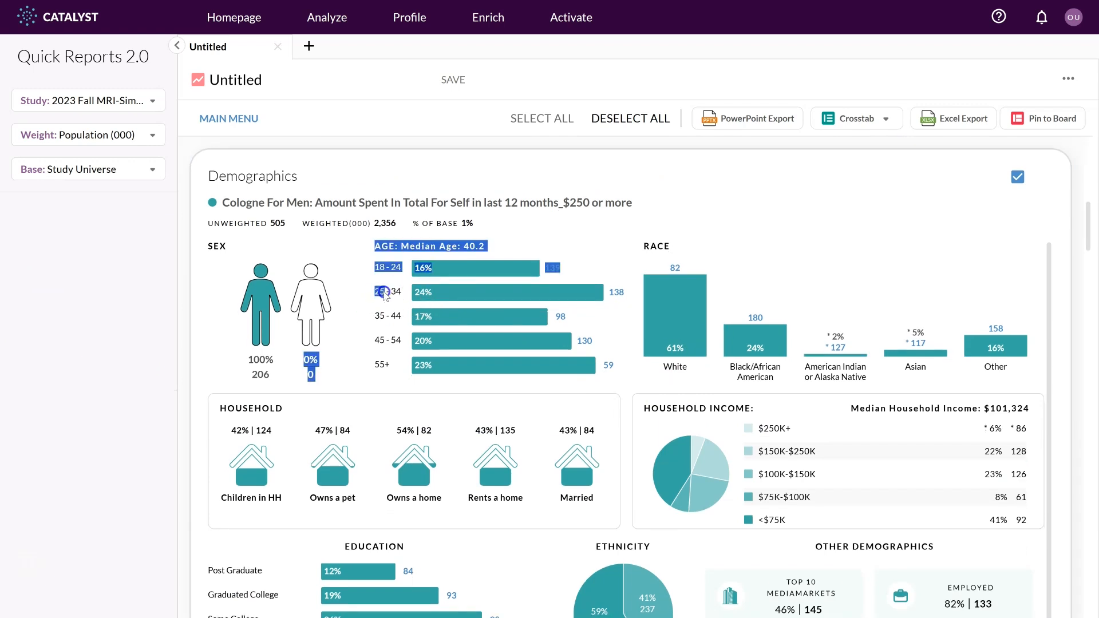
click(386, 293)
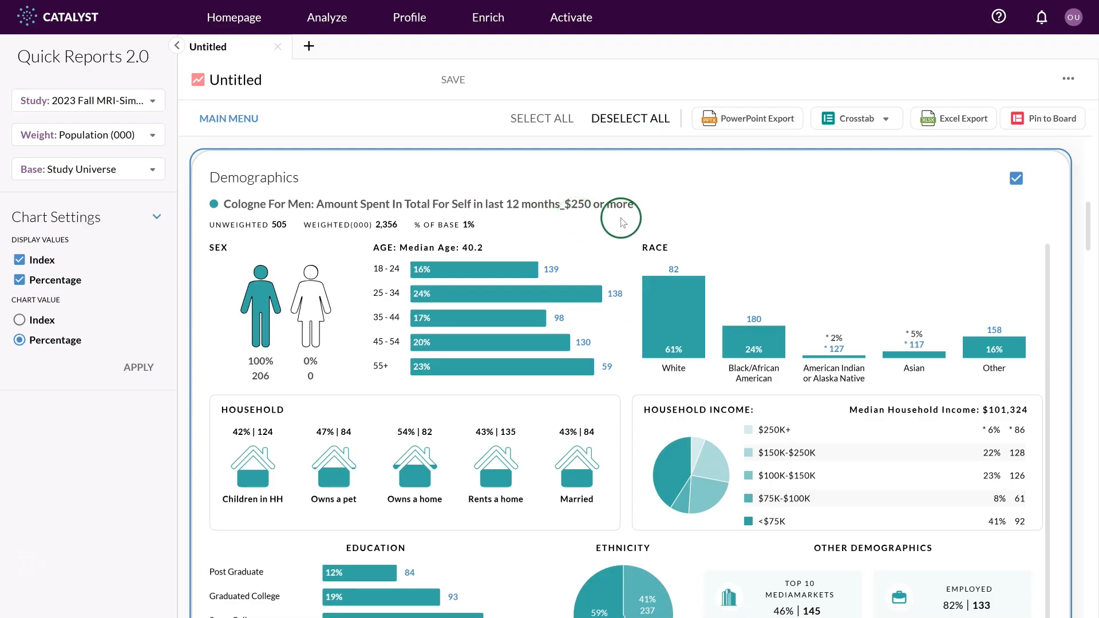
scroll(628, 210, down, 2)
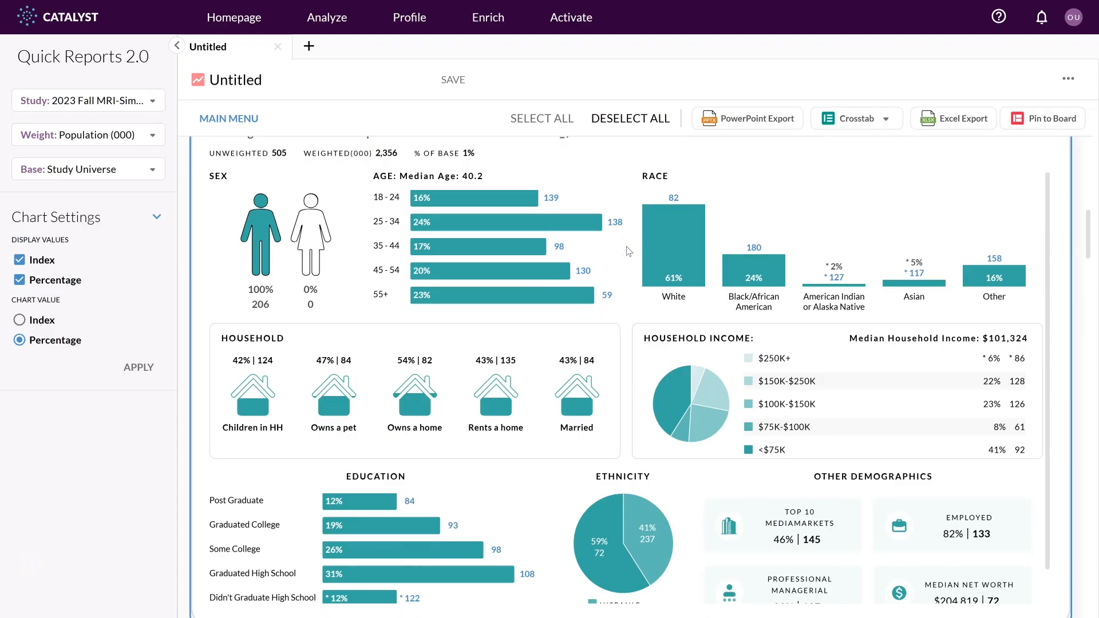
scroll(630, 249, down, 6)
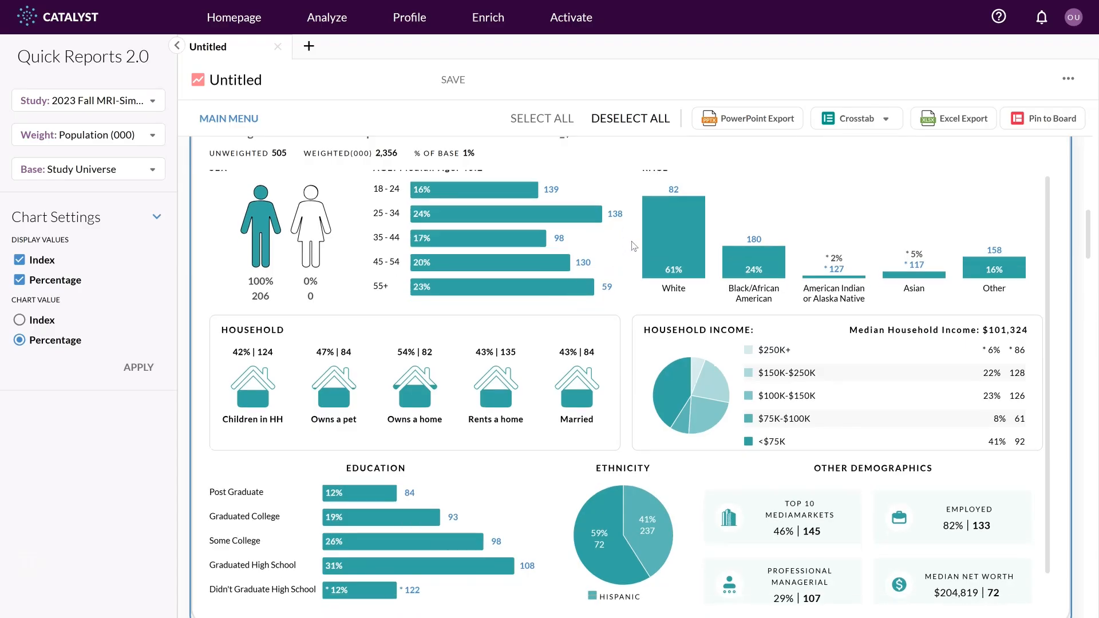
scroll(633, 243, down, 4)
click(645, 232)
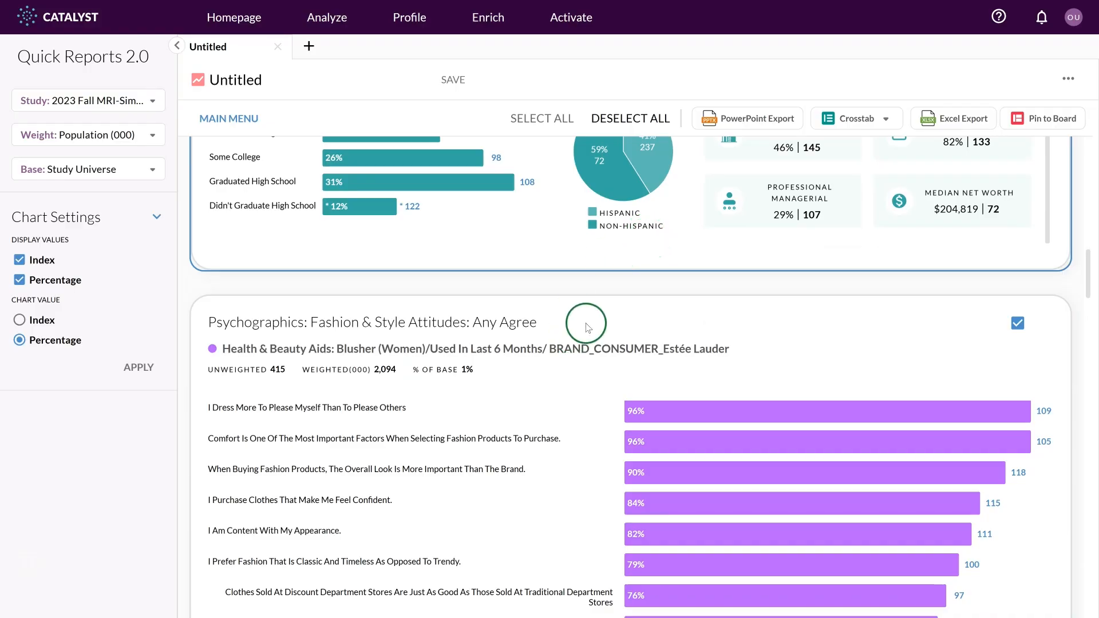
Examine the Estée Lauder blusher target's Fashion & Style Attitudes chart and its response settings.
scroll(611, 282, down, 3)
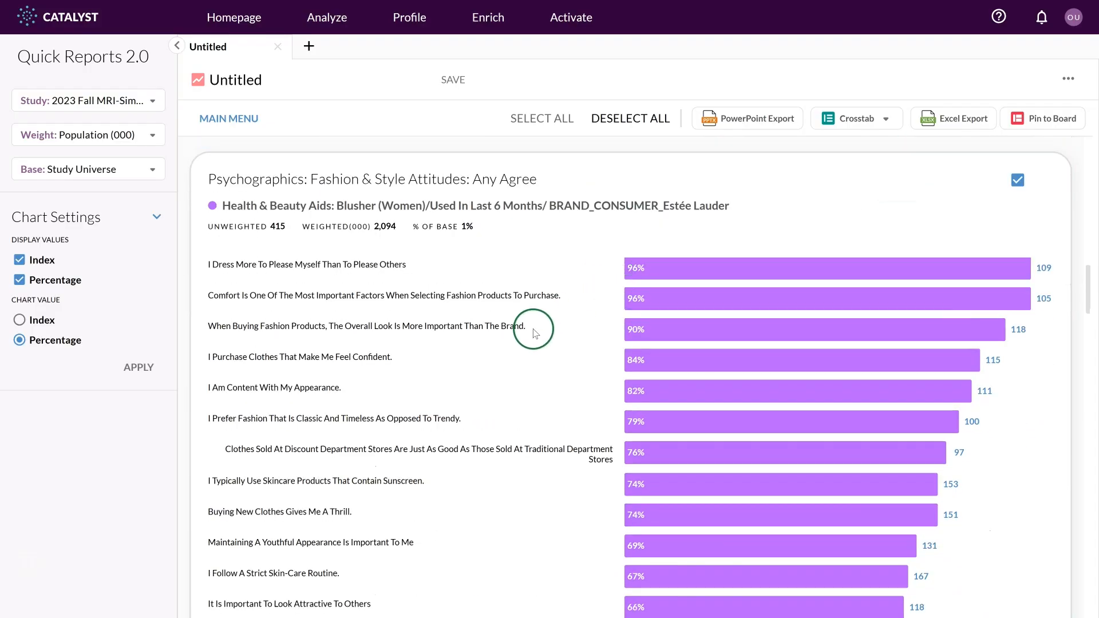
drag(343, 385, 250, 388)
click(244, 387)
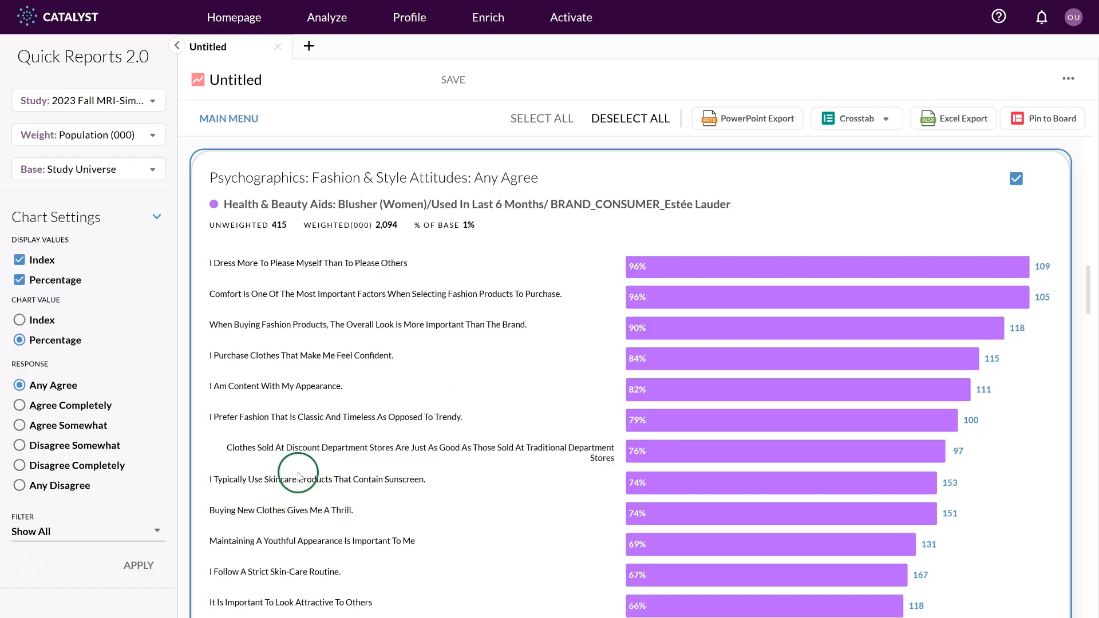
scroll(309, 464, down, 1)
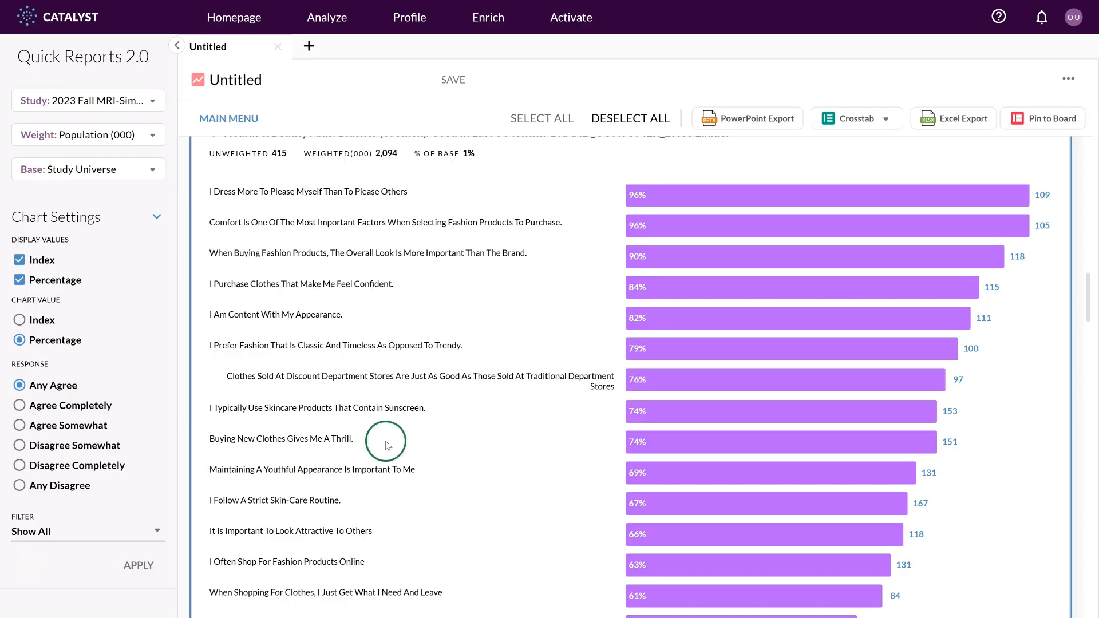
scroll(441, 449, up, 9)
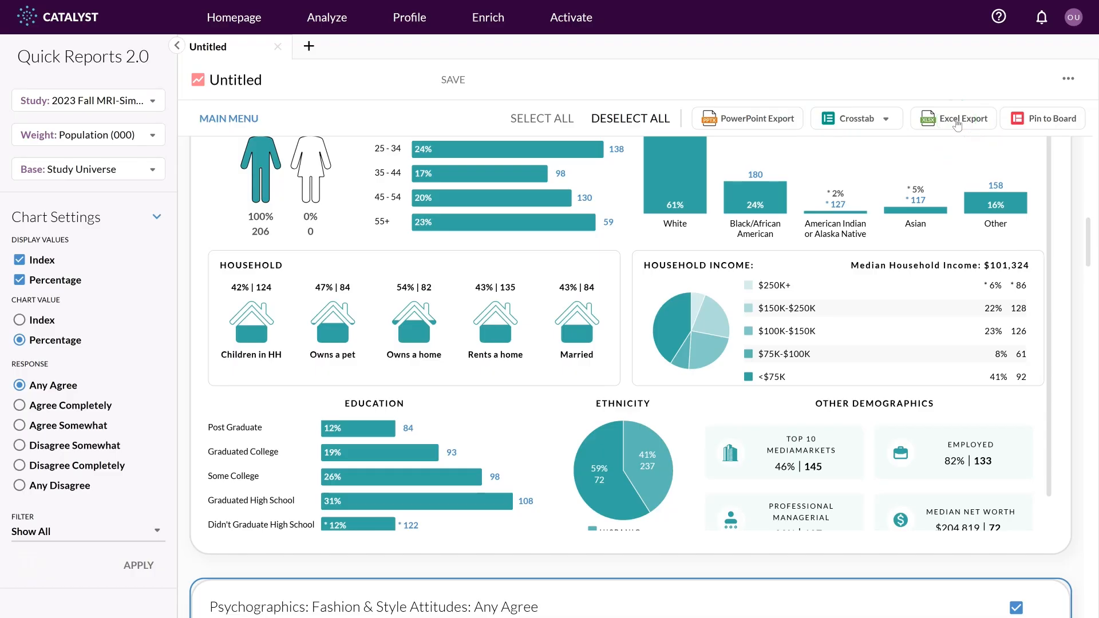
scroll(909, 273, up, 4)
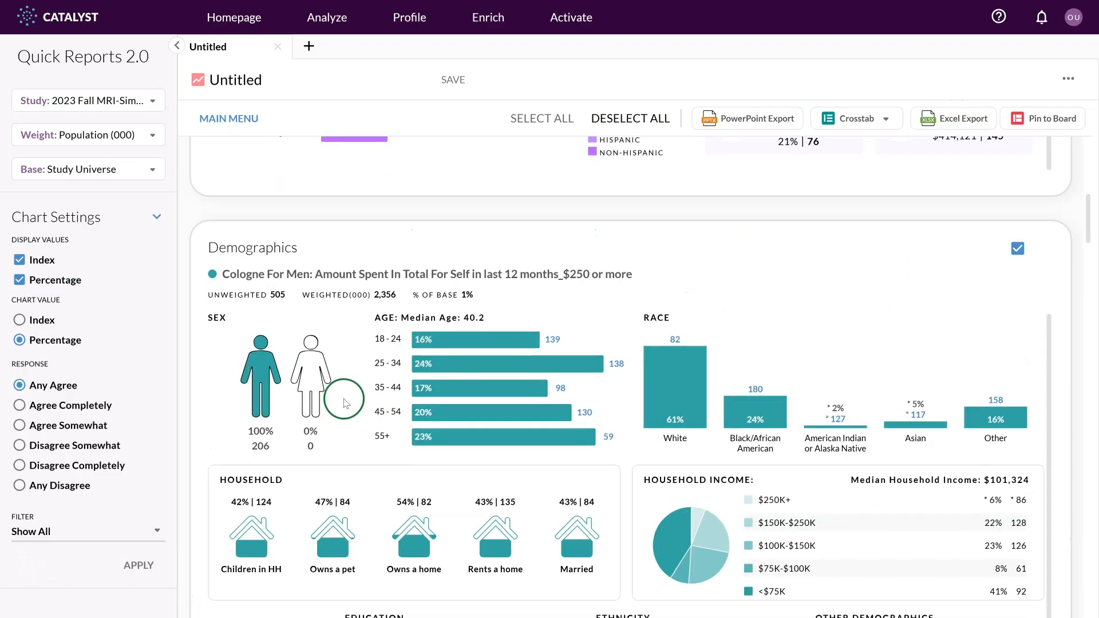